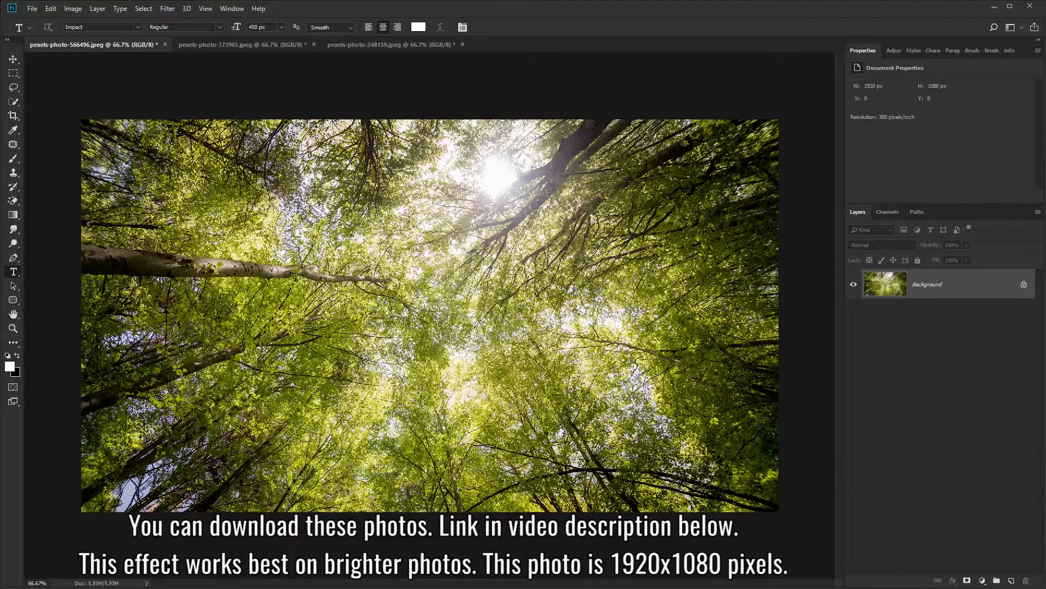
# - Preview the buildings and sunset road photos, then return to the forest photo
pyautogui.click(263, 45)
pyautogui.click(346, 43)
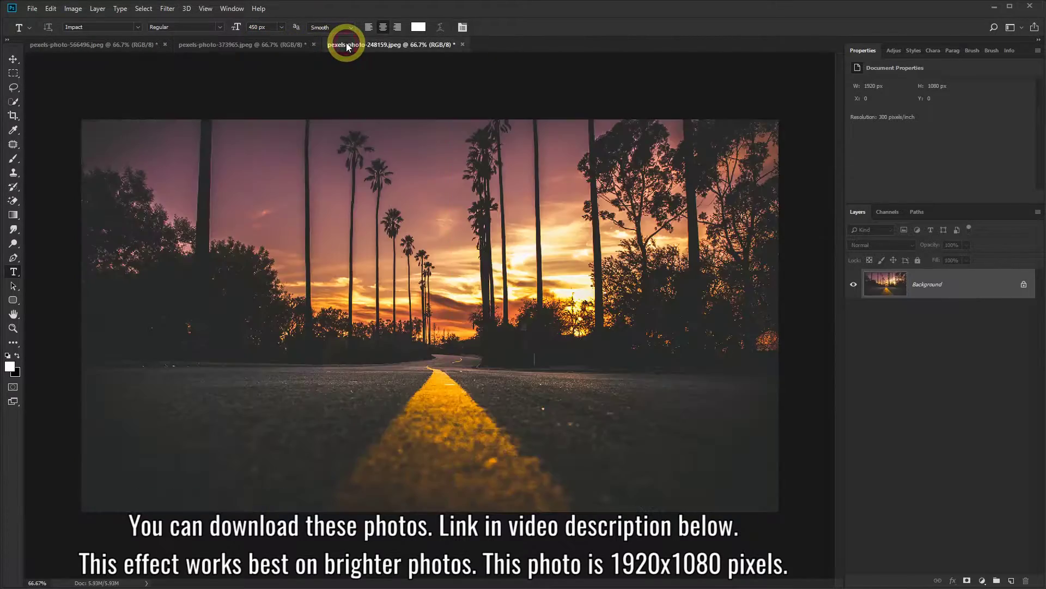
pyautogui.click(129, 47)
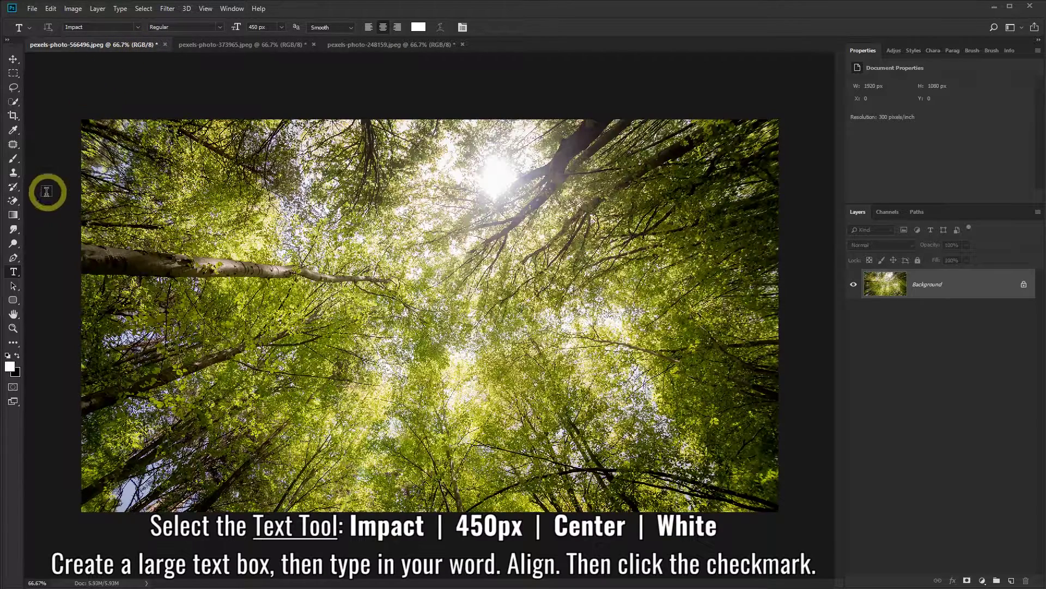
# - Select the Horizontal Type Tool in Impact 450 px, centred, with white #ffffff text colour
pyautogui.rightClick(12, 273)
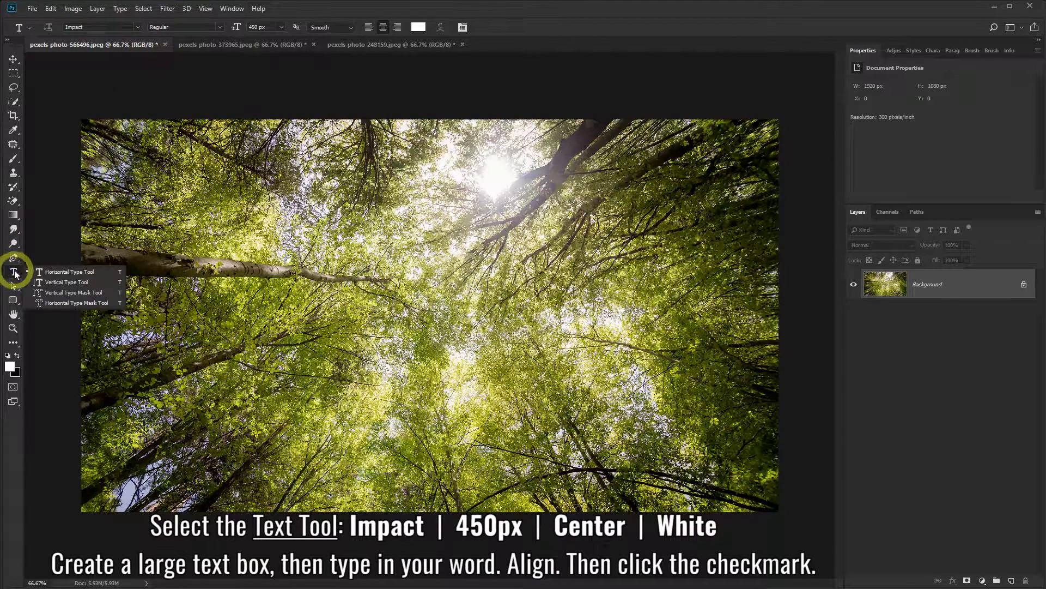
pyautogui.click(43, 272)
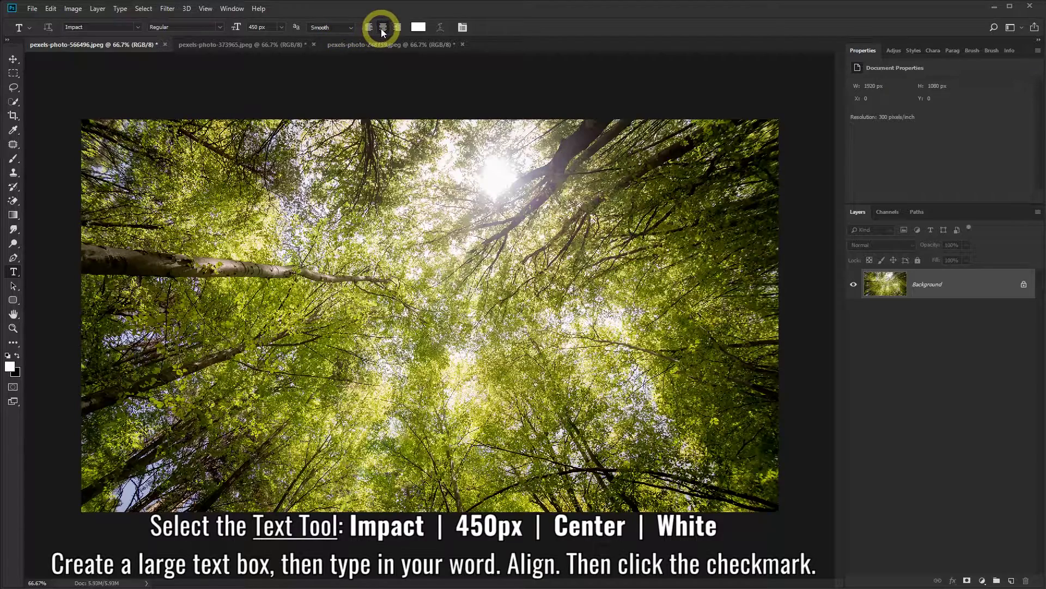
pyautogui.click(424, 29)
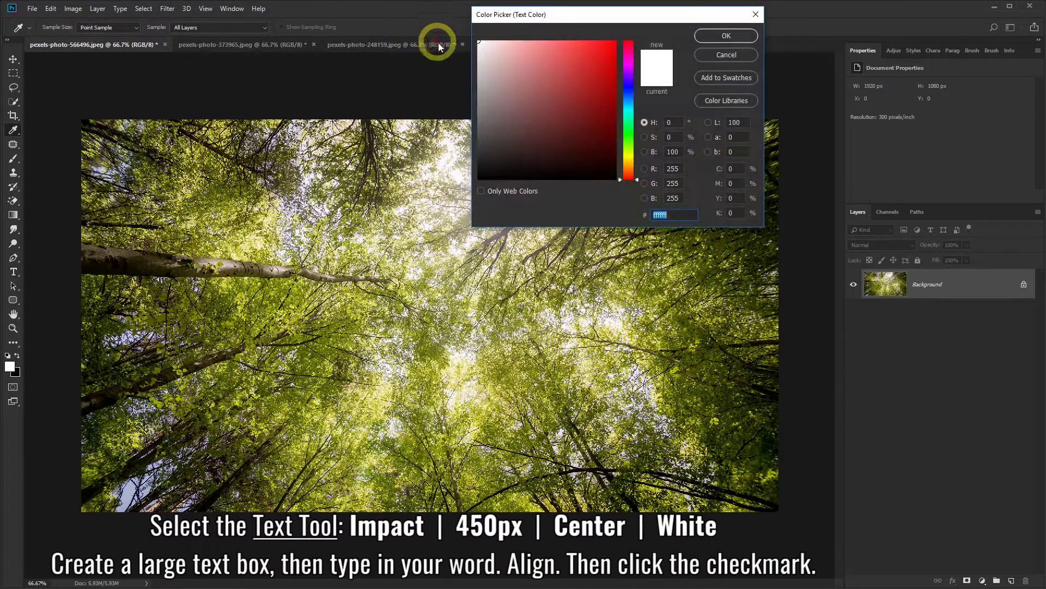
pyautogui.click(682, 212)
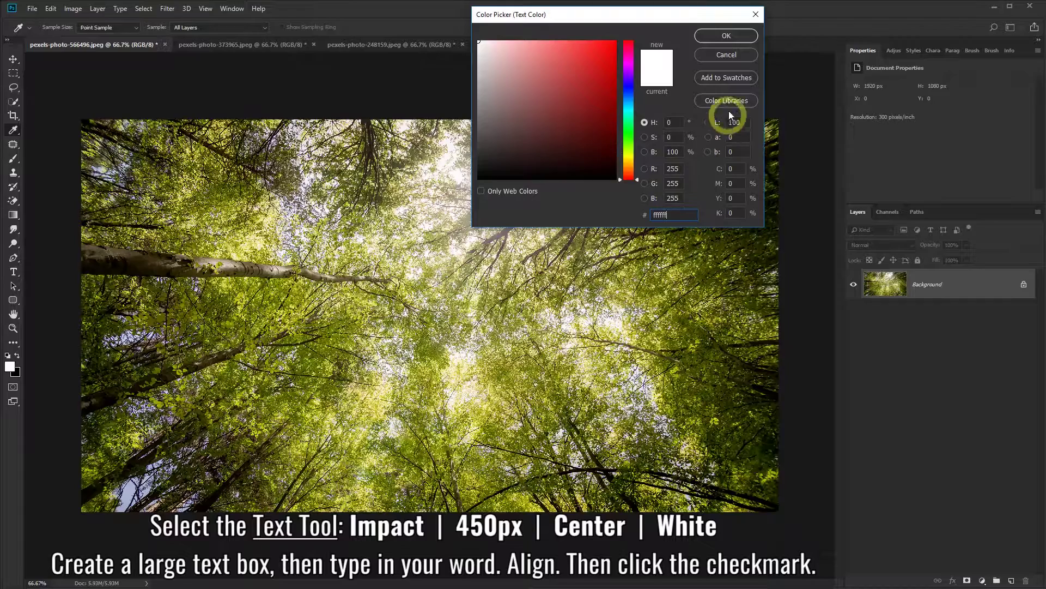
pyautogui.click(727, 35)
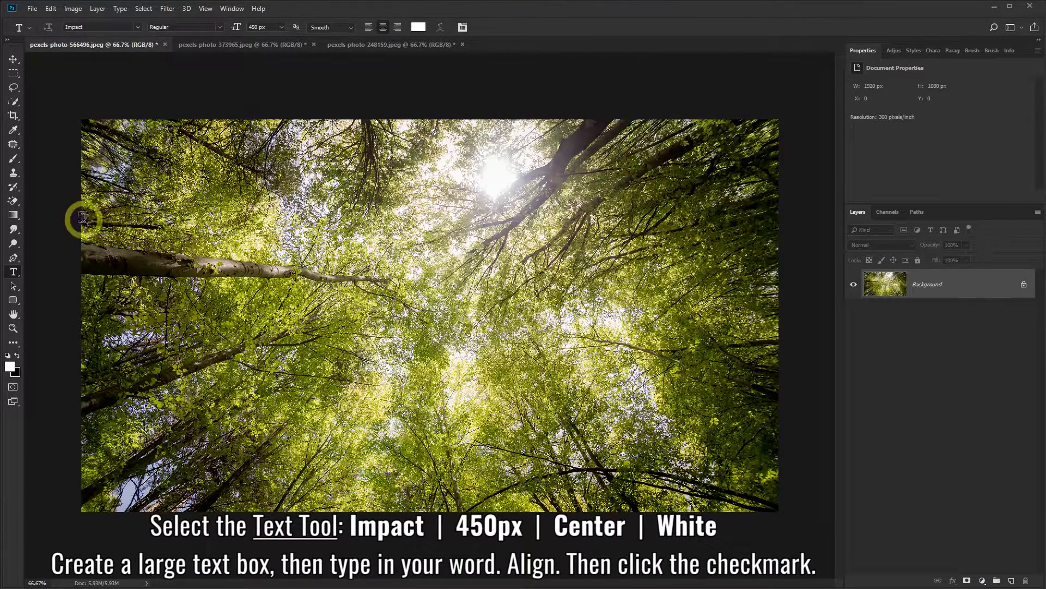
# - Type NATURE in a large text box, centre it vertically on the forest photo, and commit it
pyautogui.moveTo(81, 206)
pyautogui.mouseDown()
pyautogui.moveTo(116, 258)
pyautogui.moveTo(779, 446)
pyautogui.mouseUp()
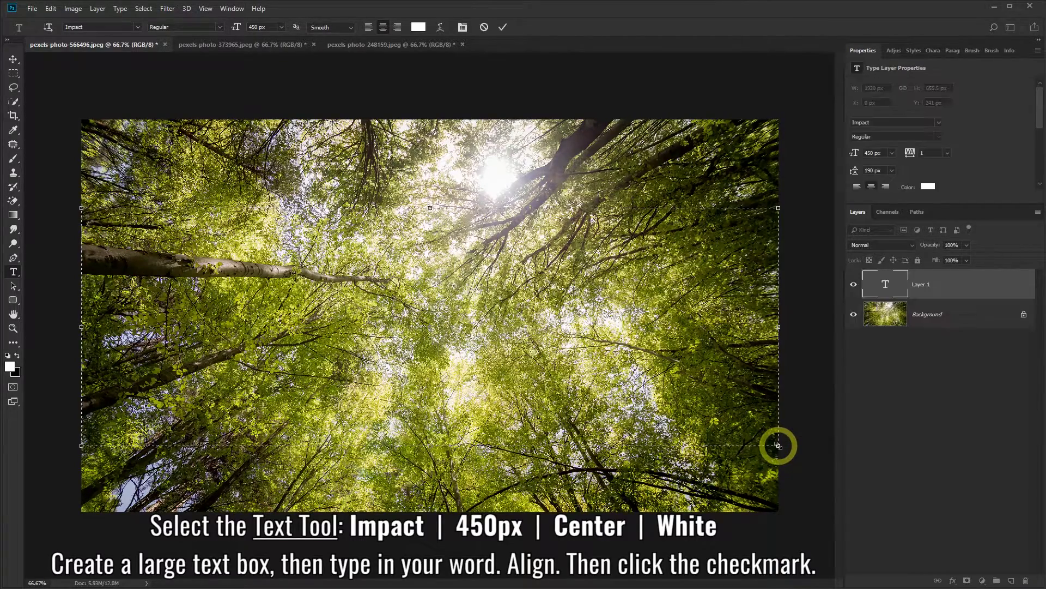
pyautogui.write('NA')
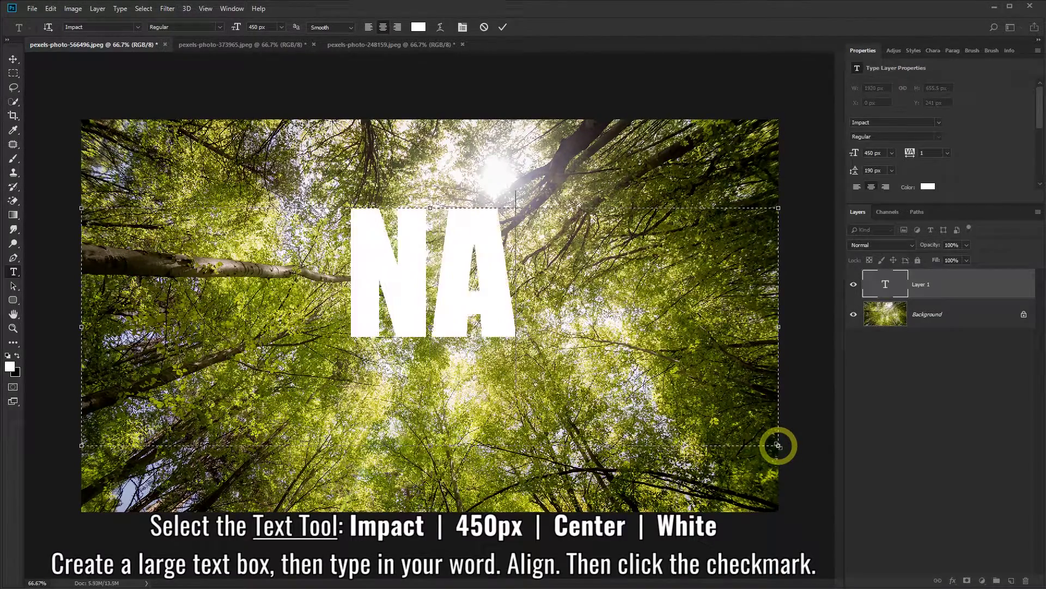
pyautogui.write('TURE')
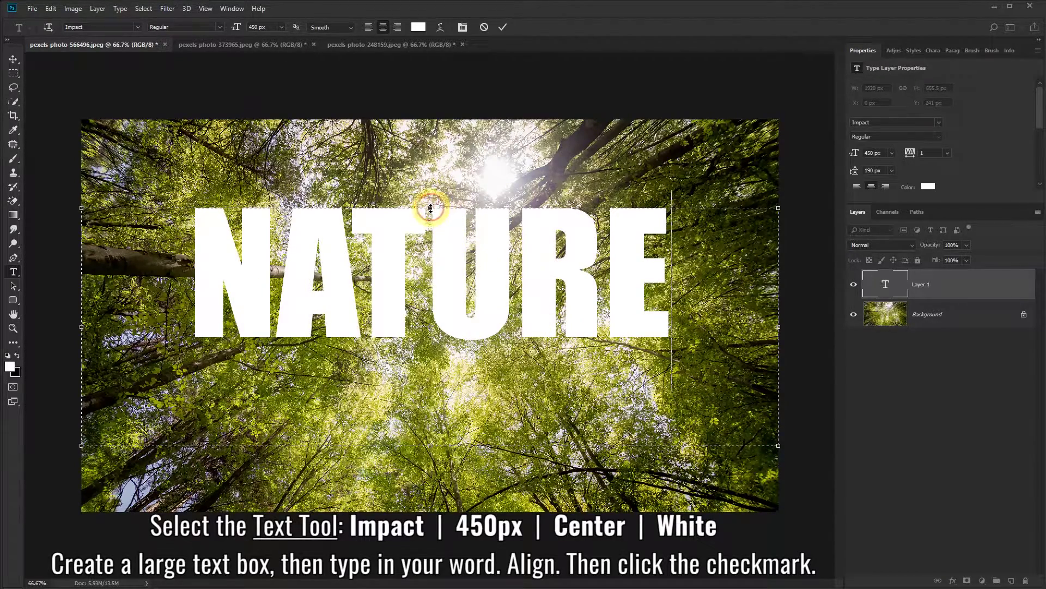
pyautogui.moveTo(431, 208); pyautogui.dragTo(430, 254)
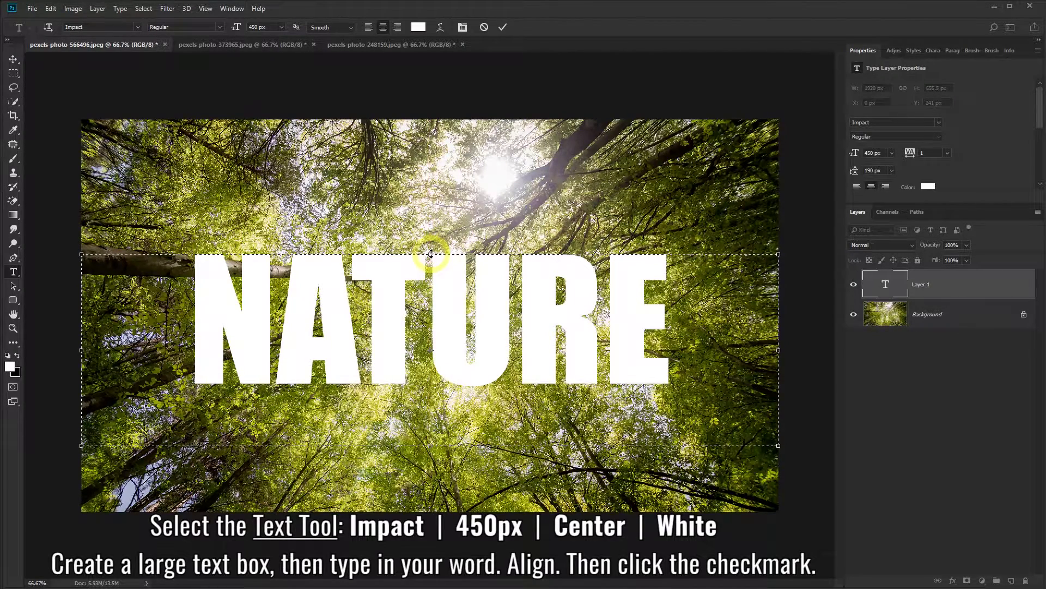
pyautogui.click(502, 28)
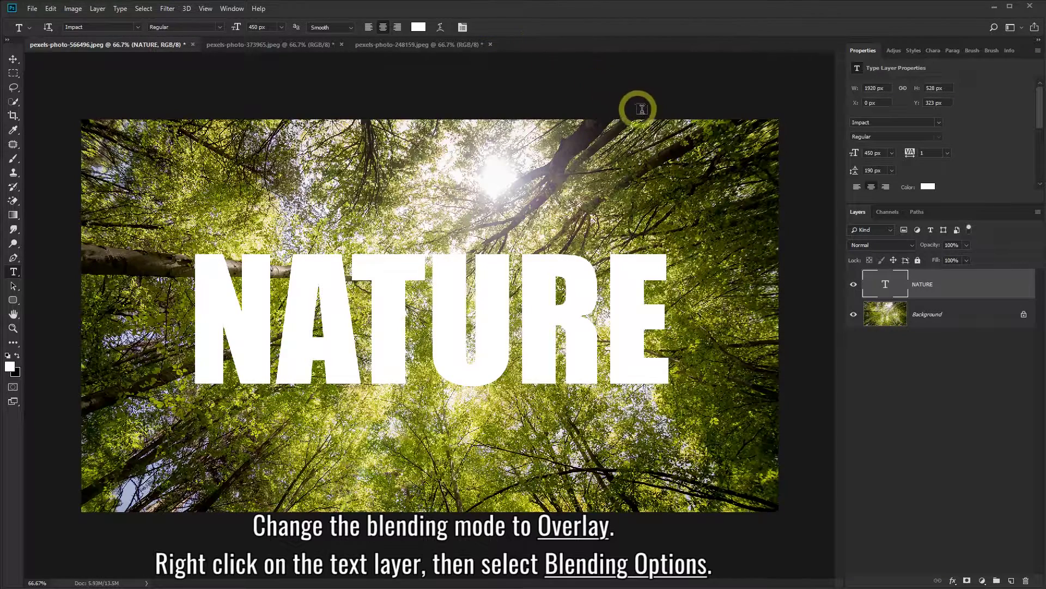
# - Set the NATURE text layer's blend mode from Normal to Overlay
pyautogui.click(913, 250)
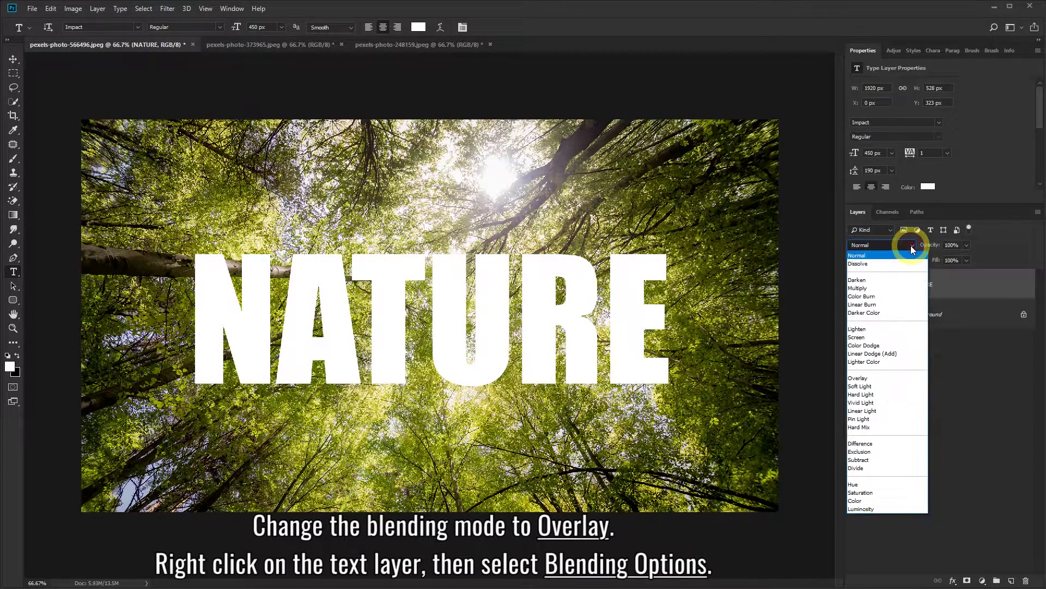
pyautogui.click(870, 379)
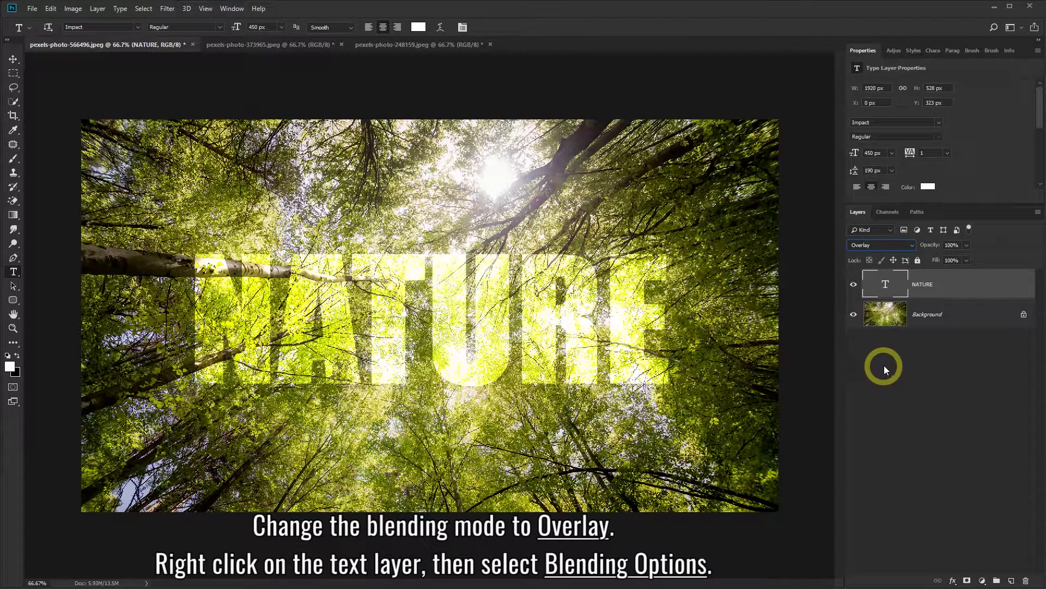
pyautogui.rightClick(933, 278)
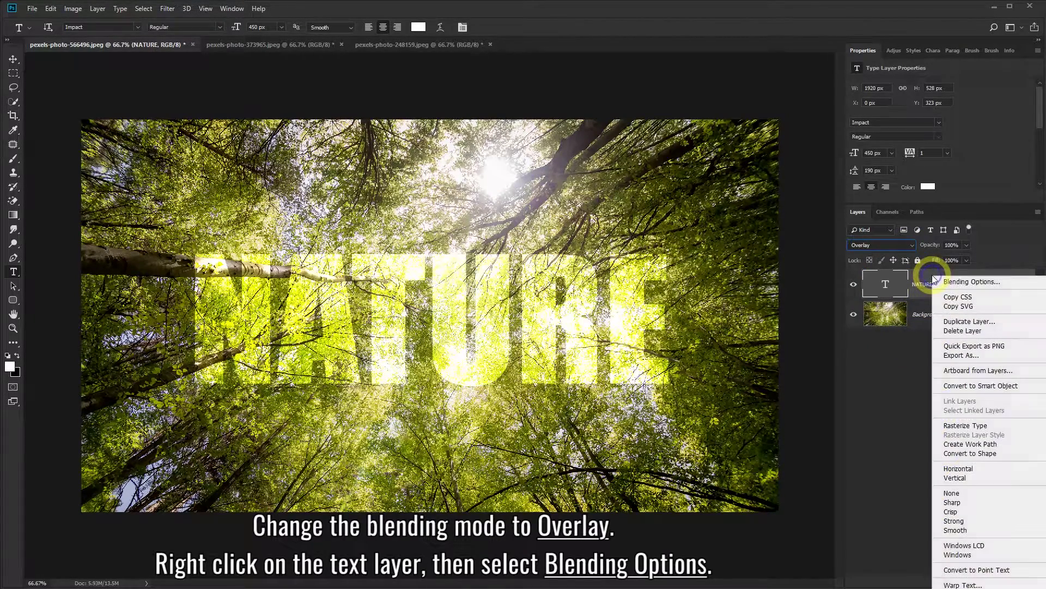
# - Add a black Multiply drop shadow to NATURE: 90% opacity, 75°, distance 5, spread 15, size 15
pyautogui.click(939, 283)
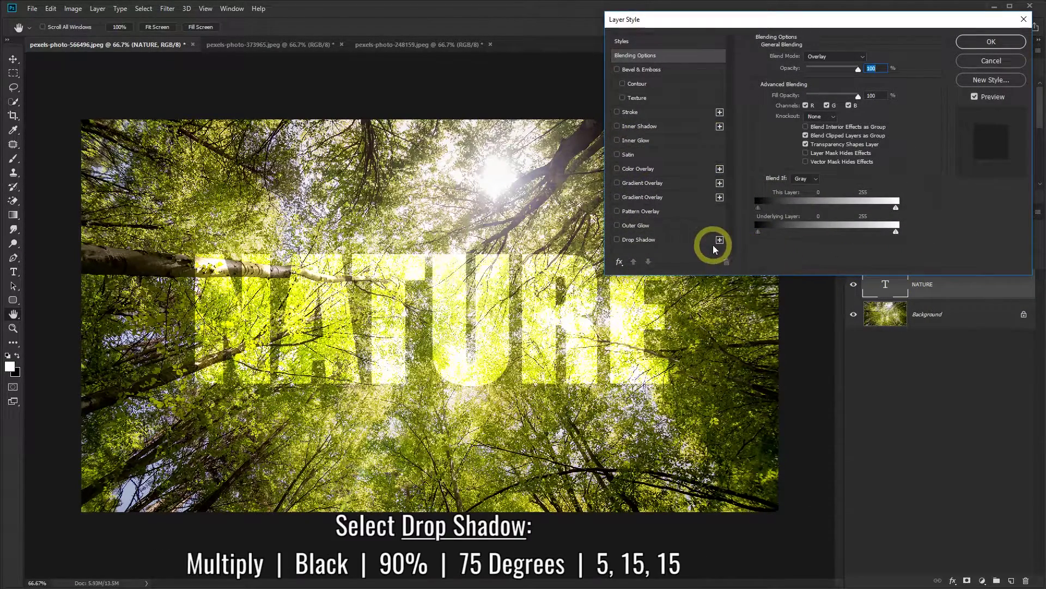
pyautogui.click(665, 242)
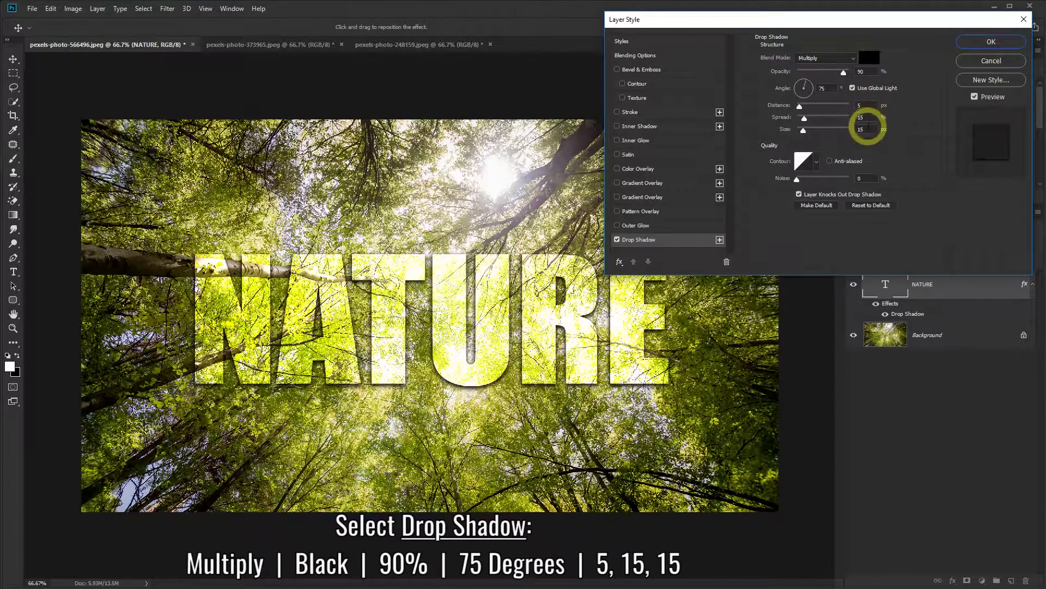
pyautogui.click(975, 45)
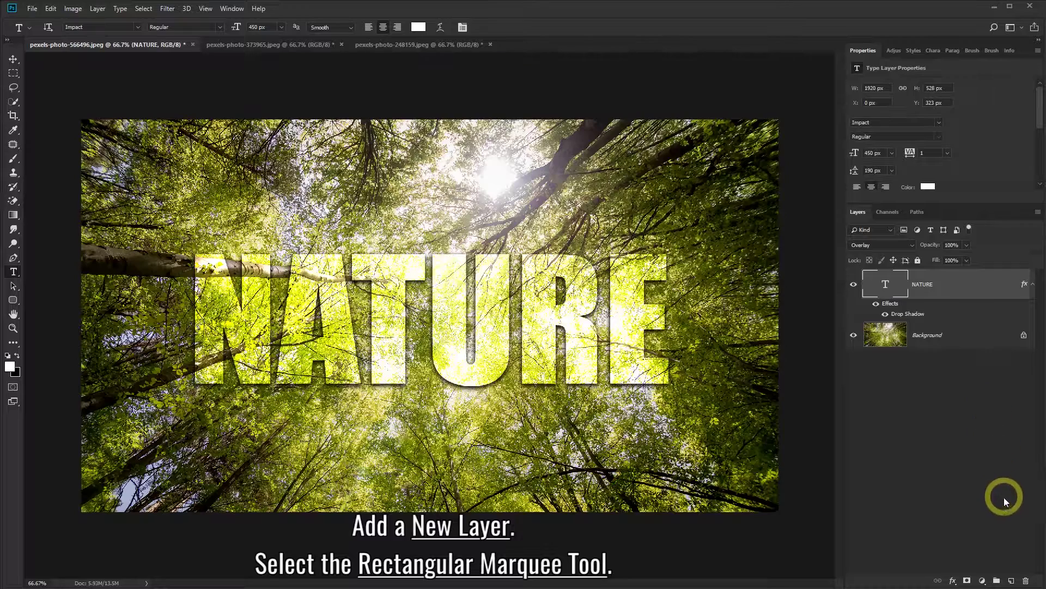
# - Create an empty Layer 1 above NATURE and select the Rectangular Marquee Tool
pyautogui.click(1012, 580)
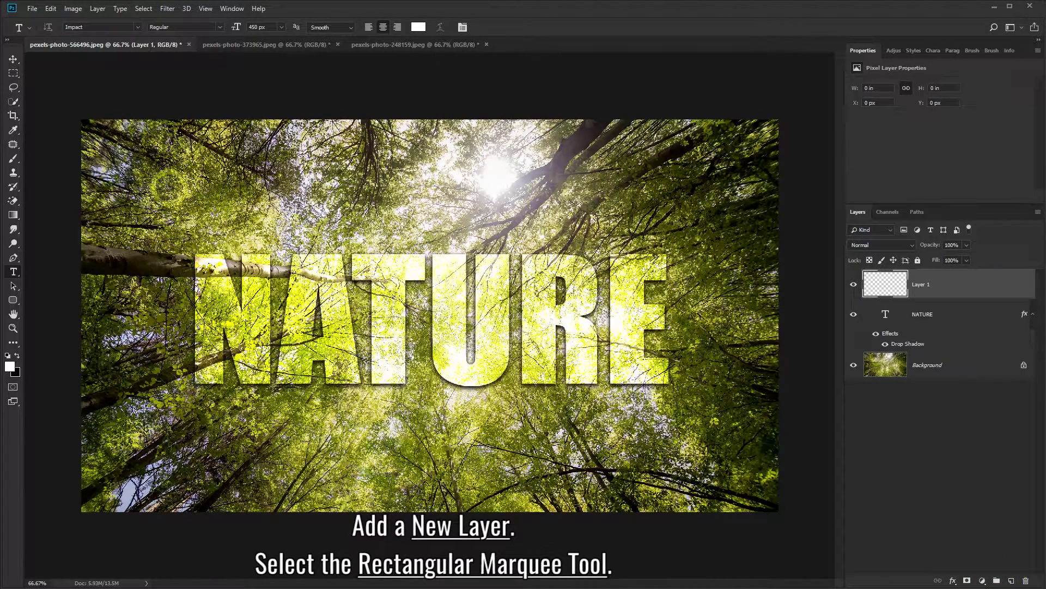
pyautogui.click(15, 76)
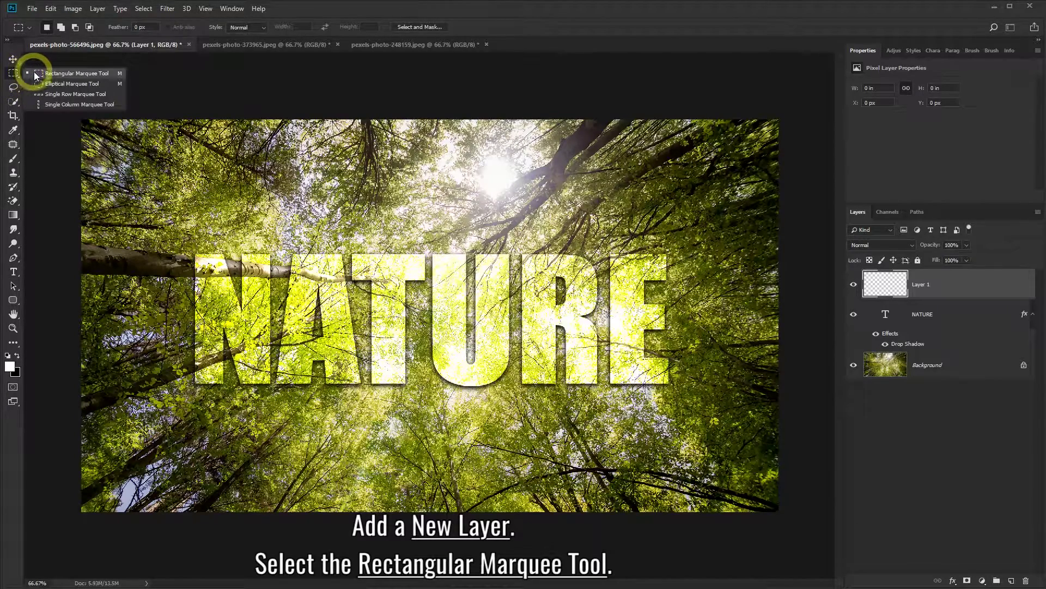
pyautogui.click(57, 78)
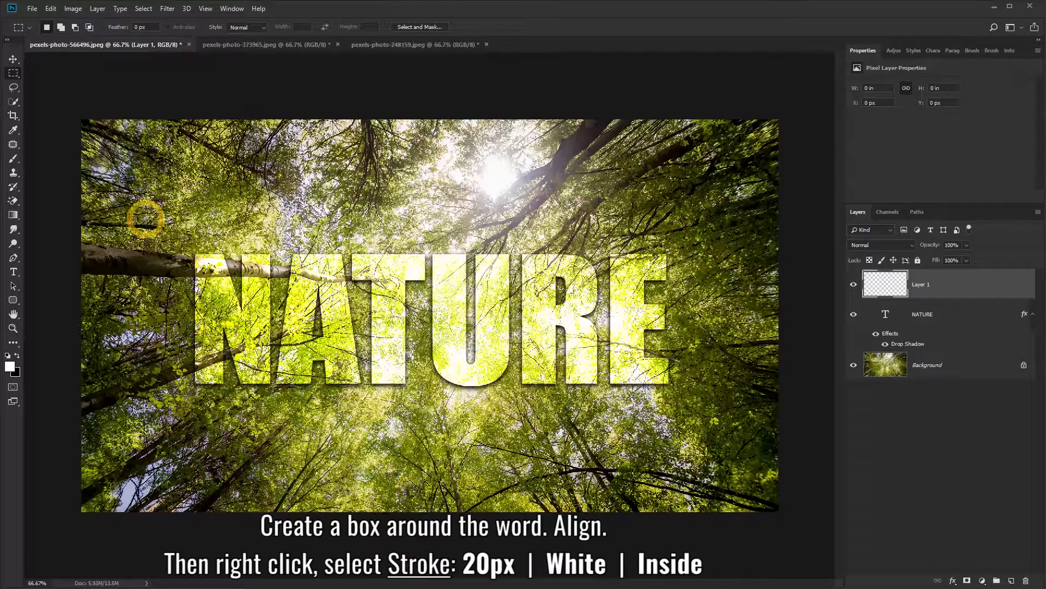
# - Select a rectangle around NATURE and give it a 20 px white inside stroke on Layer 1
pyautogui.moveTo(145, 218)
pyautogui.mouseDown()
pyautogui.moveTo(466, 399)
pyautogui.moveTo(711, 427)
pyautogui.mouseUp()
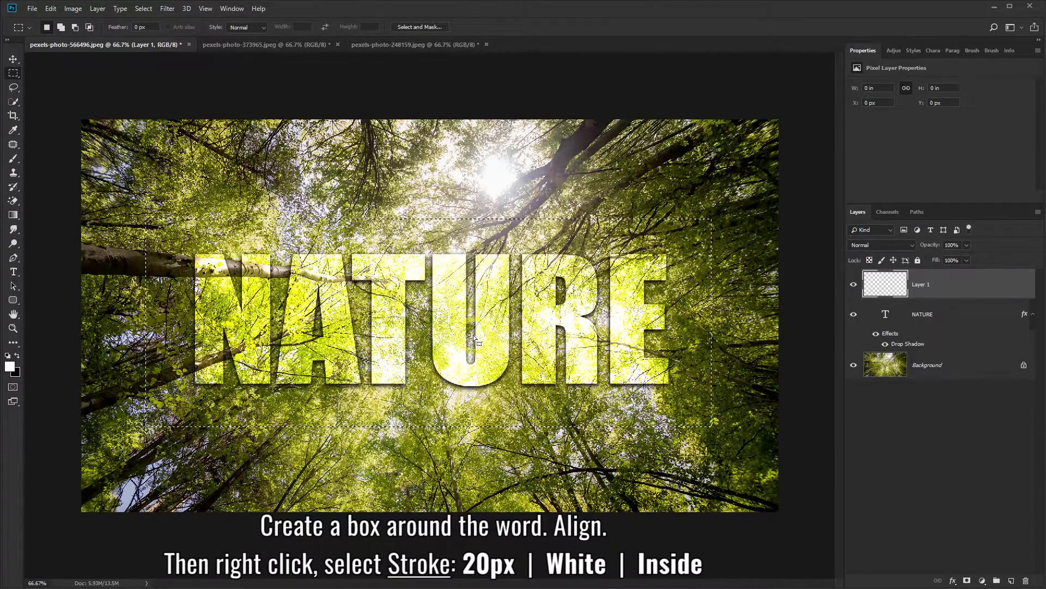
pyautogui.moveTo(472, 342); pyautogui.dragTo(474, 335)
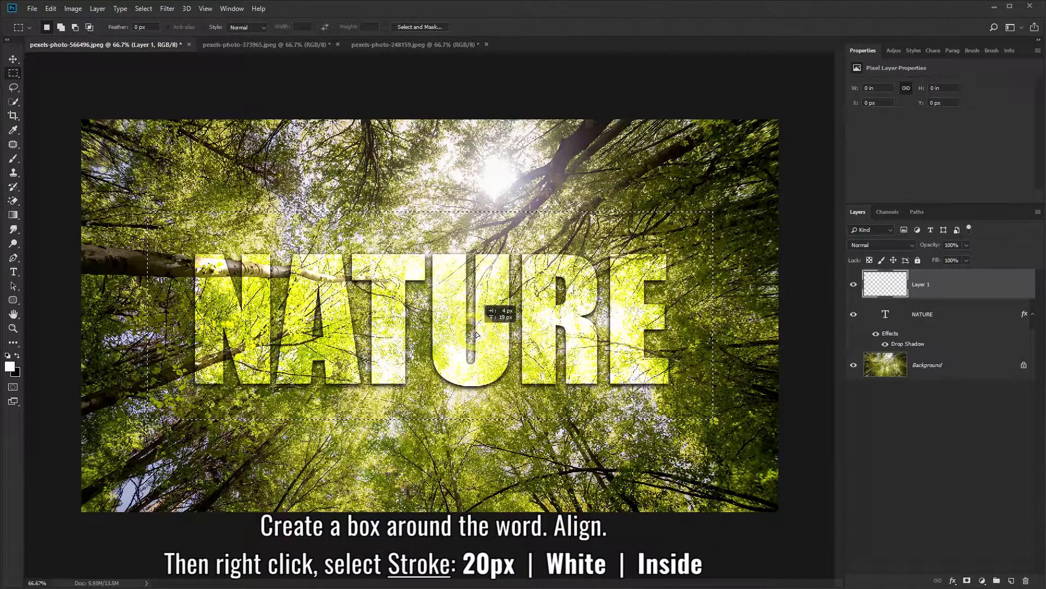
pyautogui.moveTo(473, 335); pyautogui.dragTo(473, 334)
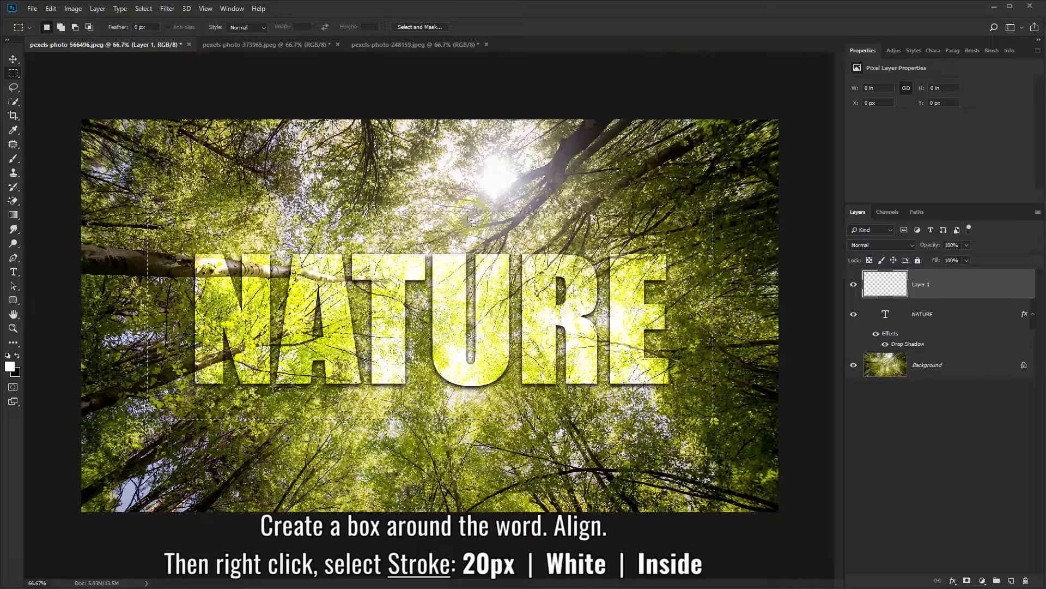
pyautogui.rightClick(414, 227)
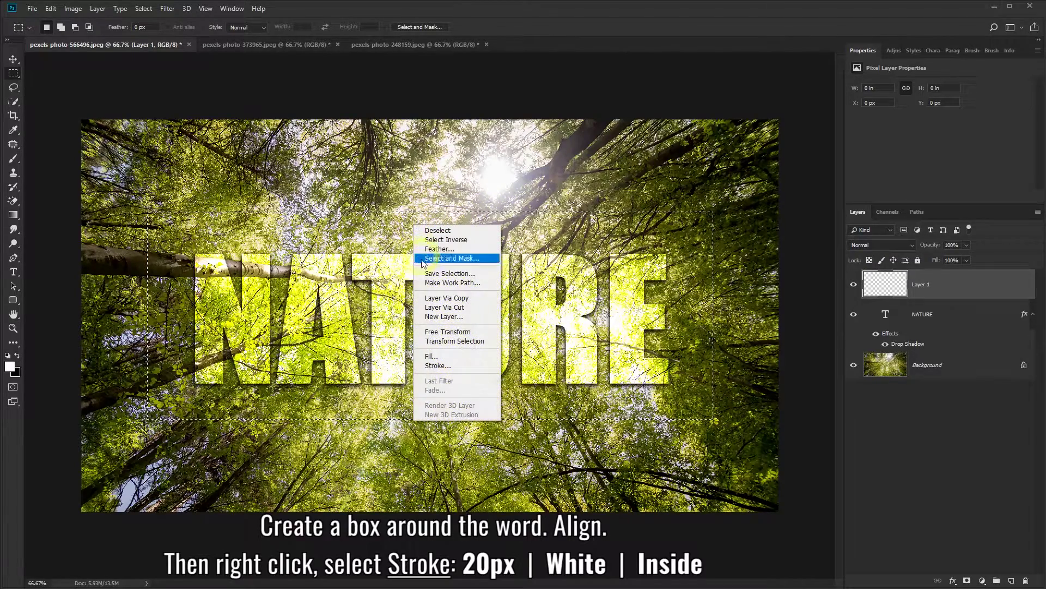
pyautogui.click(440, 366)
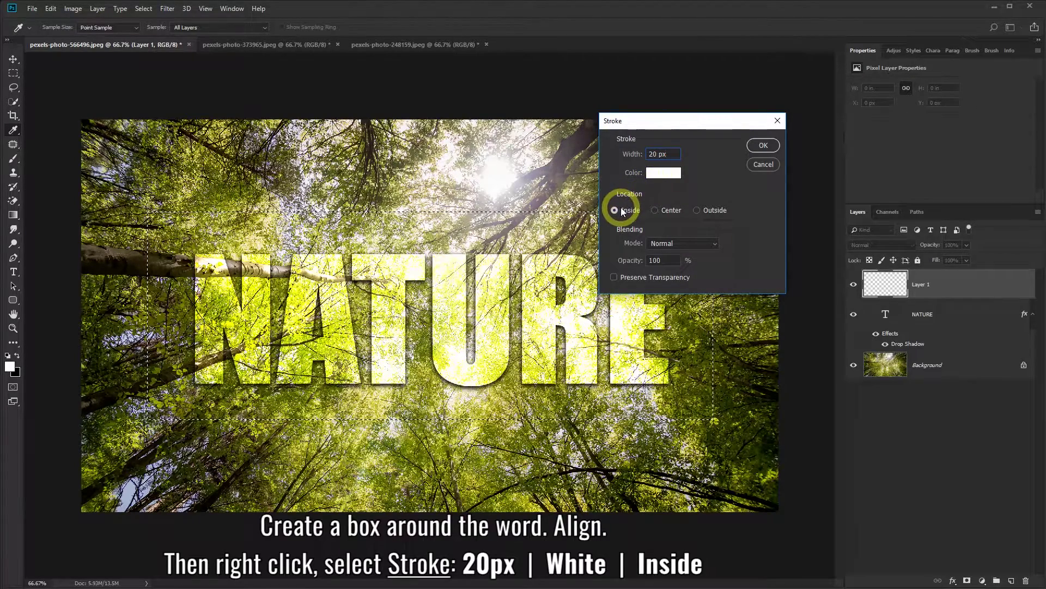
pyautogui.click(763, 146)
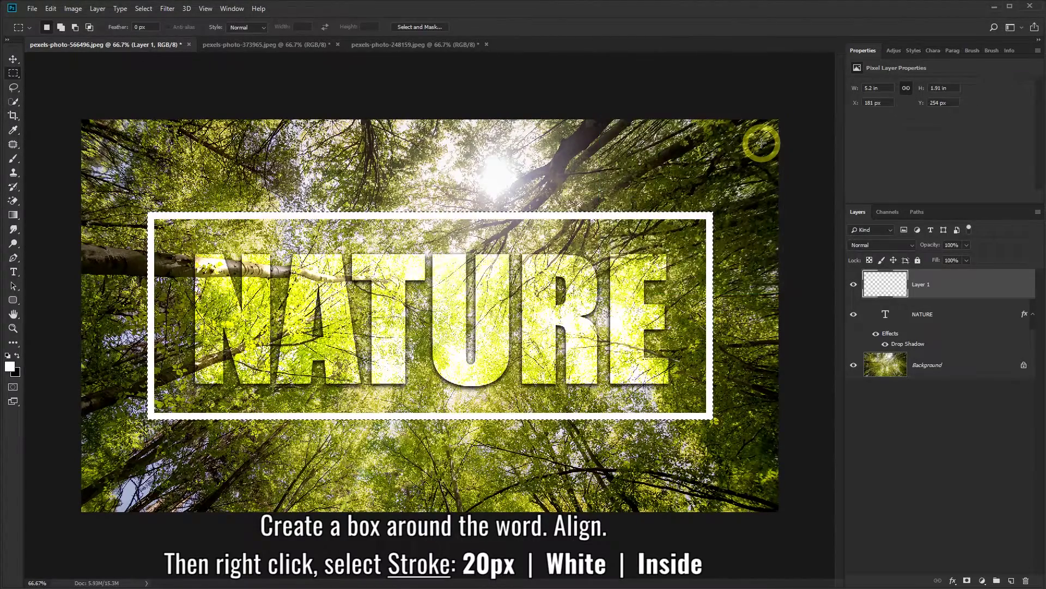
# - Deselect the box and set Layer 1's blend mode to Overlay
pyautogui.click(661, 248)
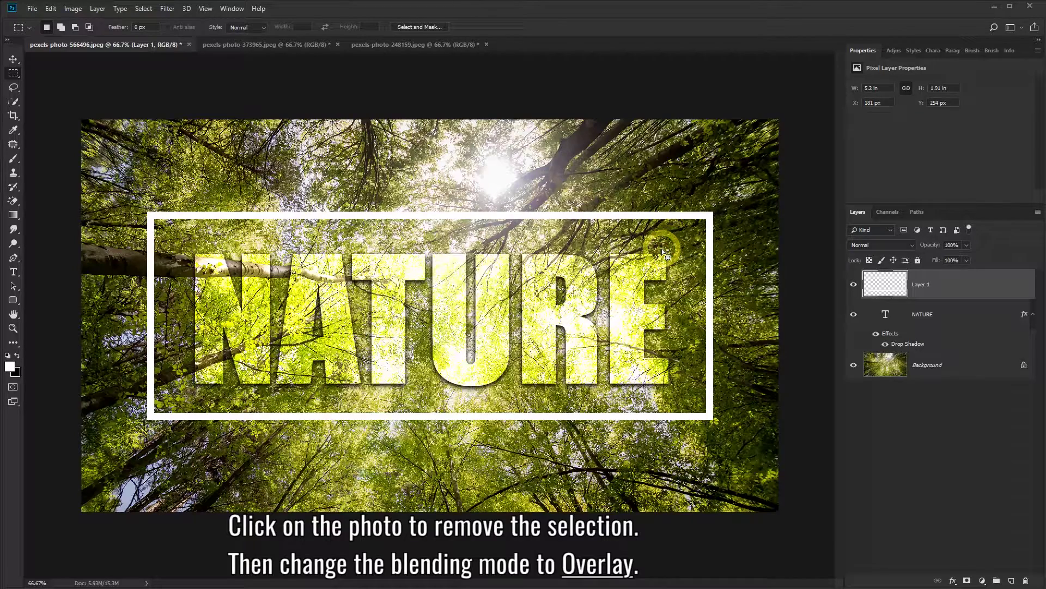
pyautogui.click(913, 247)
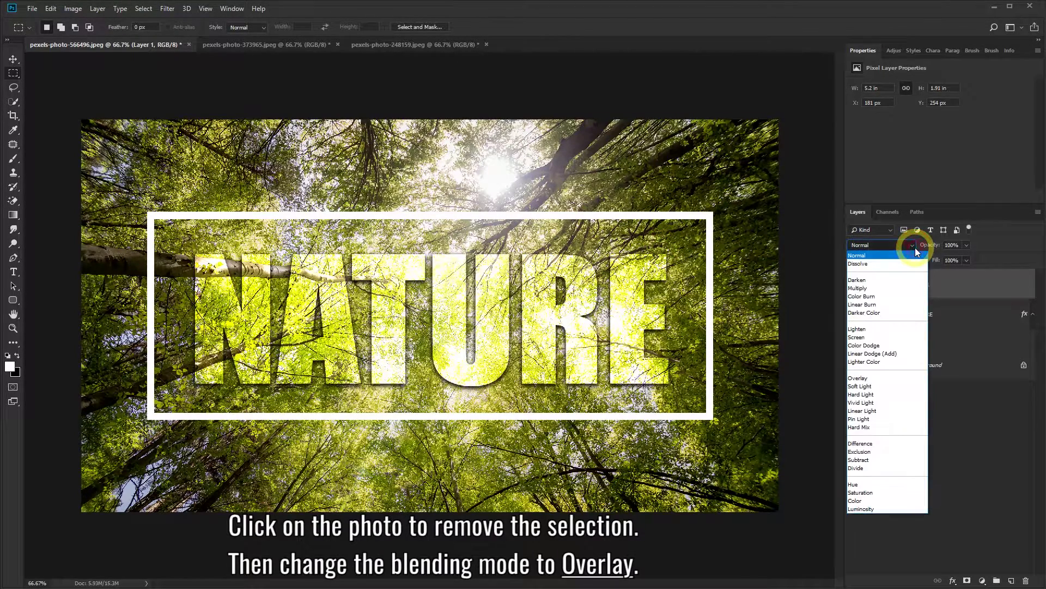
pyautogui.click(868, 379)
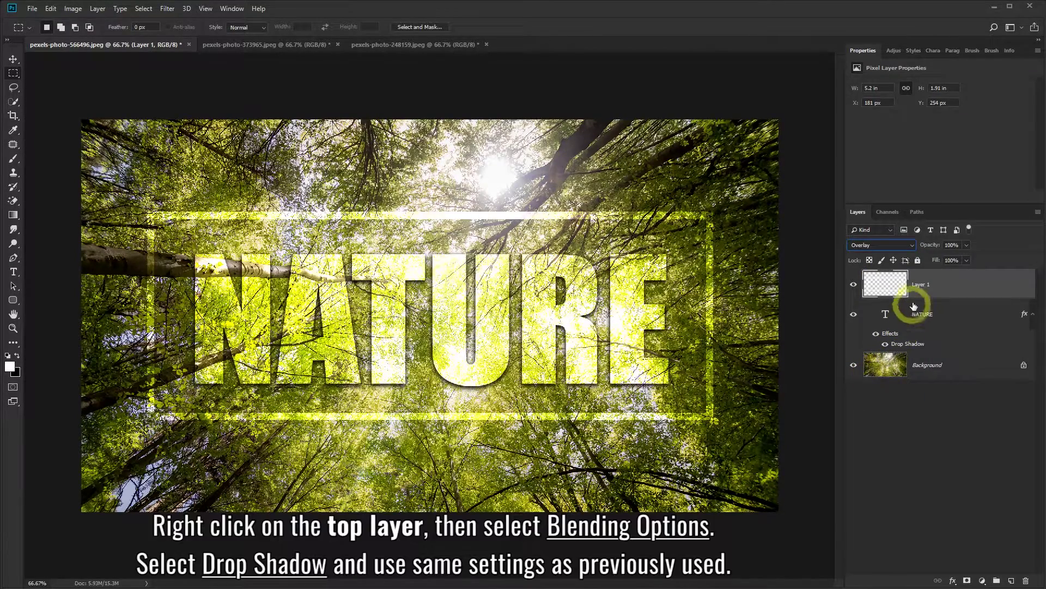
# - Give the box layer the same black drop shadow through Blending Options
pyautogui.rightClick(929, 278)
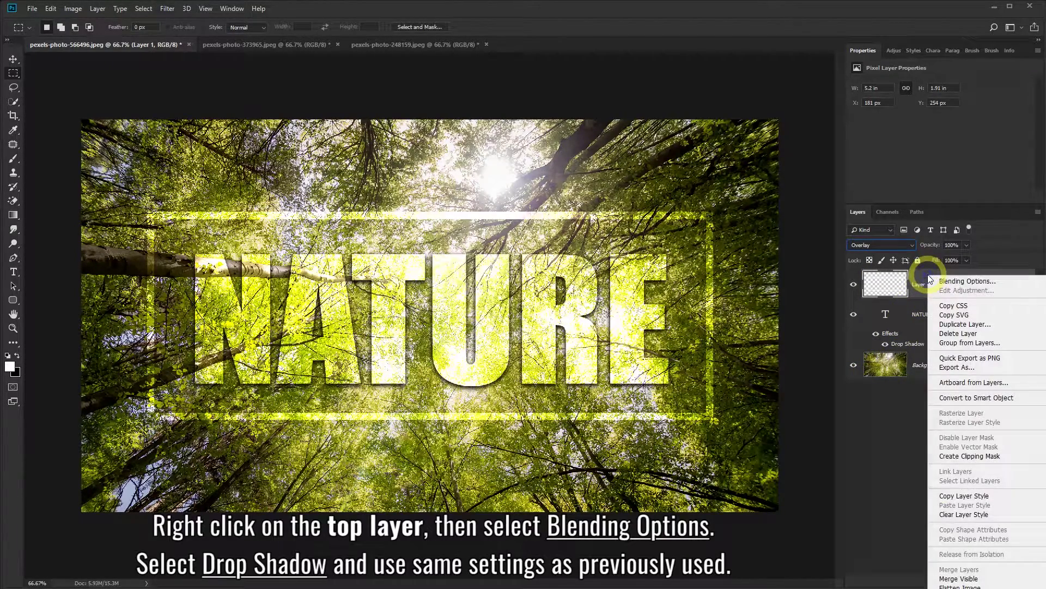
pyautogui.click(972, 282)
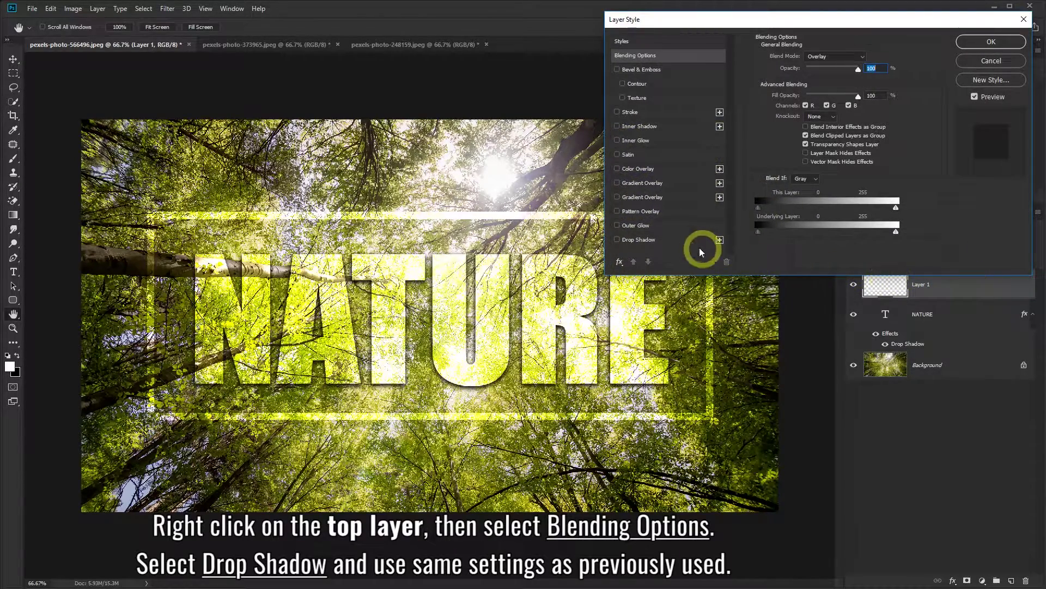
pyautogui.click(657, 240)
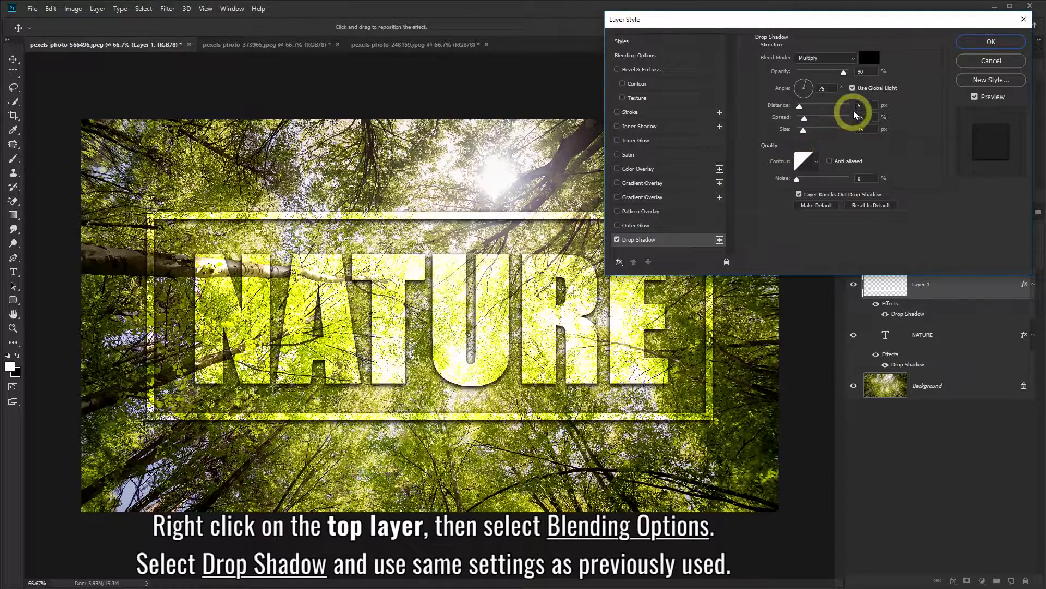
pyautogui.click(979, 44)
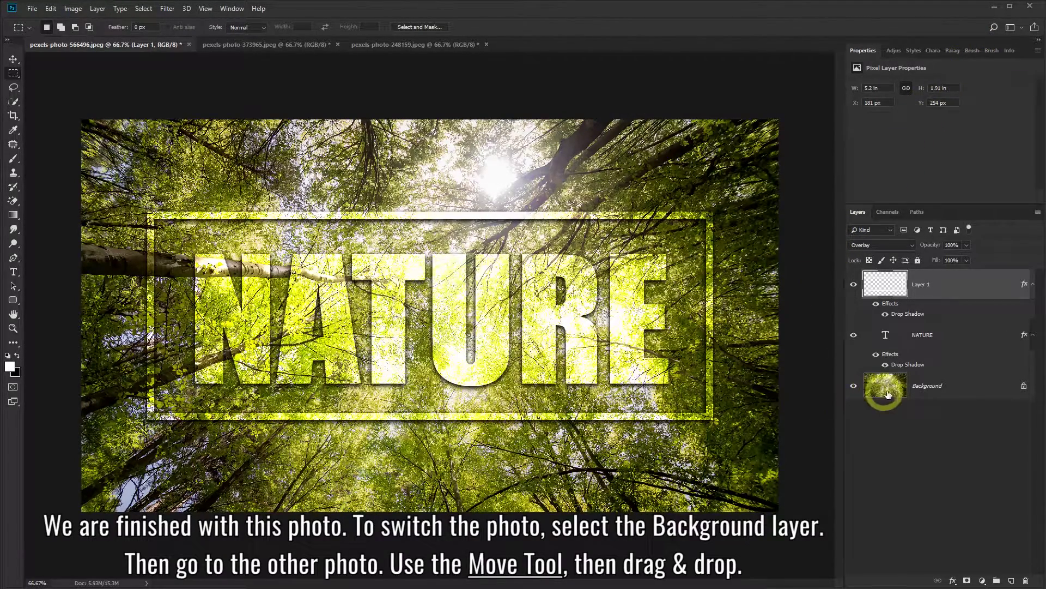
# - Drag the skyscraper photo into the forest document above Background and fit it to the canvas
pyautogui.click(923, 387)
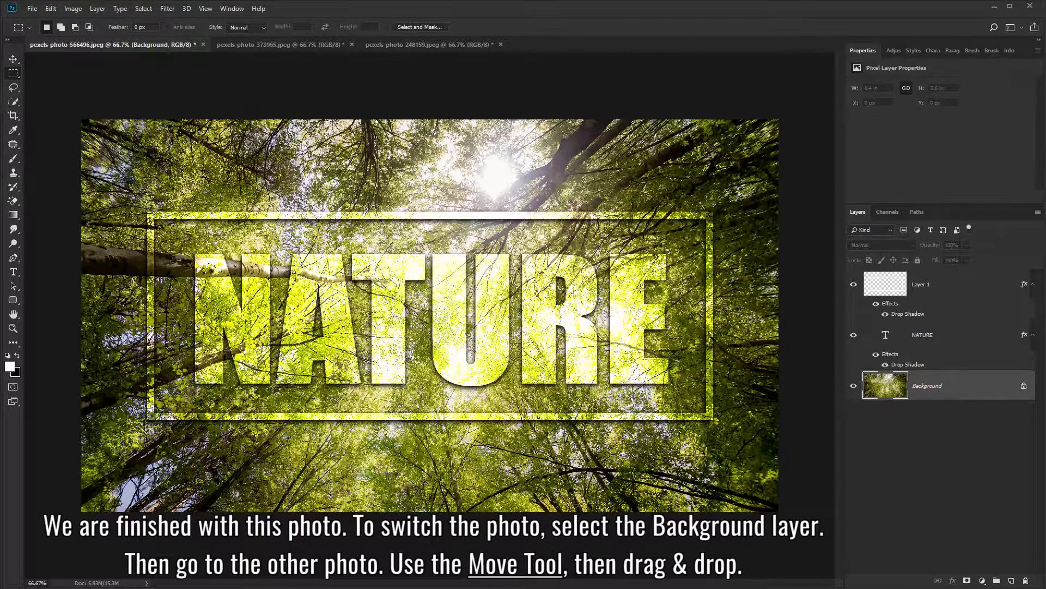
pyautogui.click(308, 43)
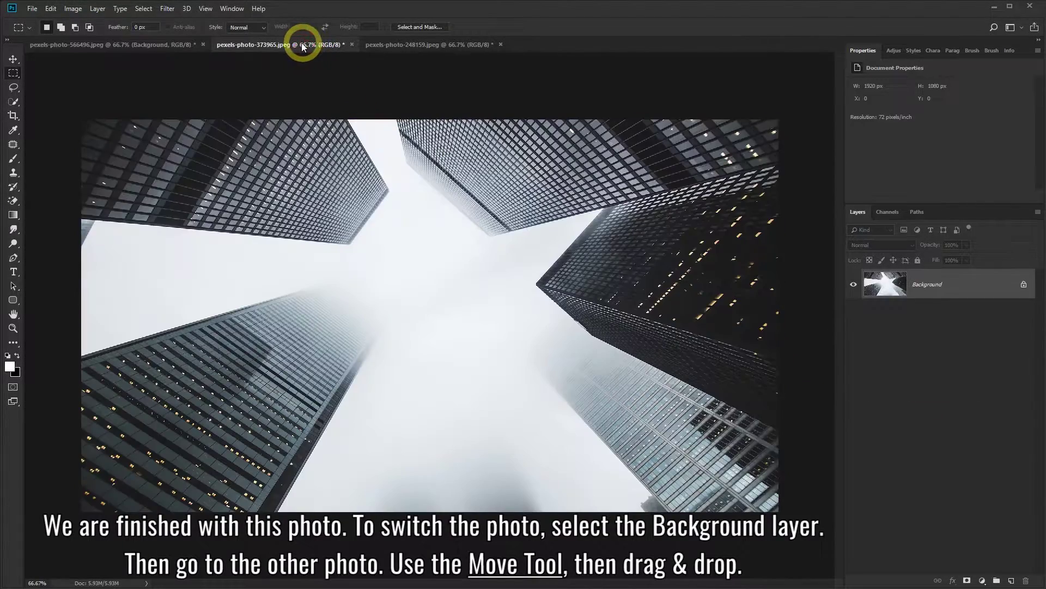
pyautogui.click(18, 58)
pyautogui.moveTo(264, 182)
pyautogui.mouseDown()
pyautogui.moveTo(293, 201)
pyautogui.moveTo(315, 250)
pyautogui.mouseUp()
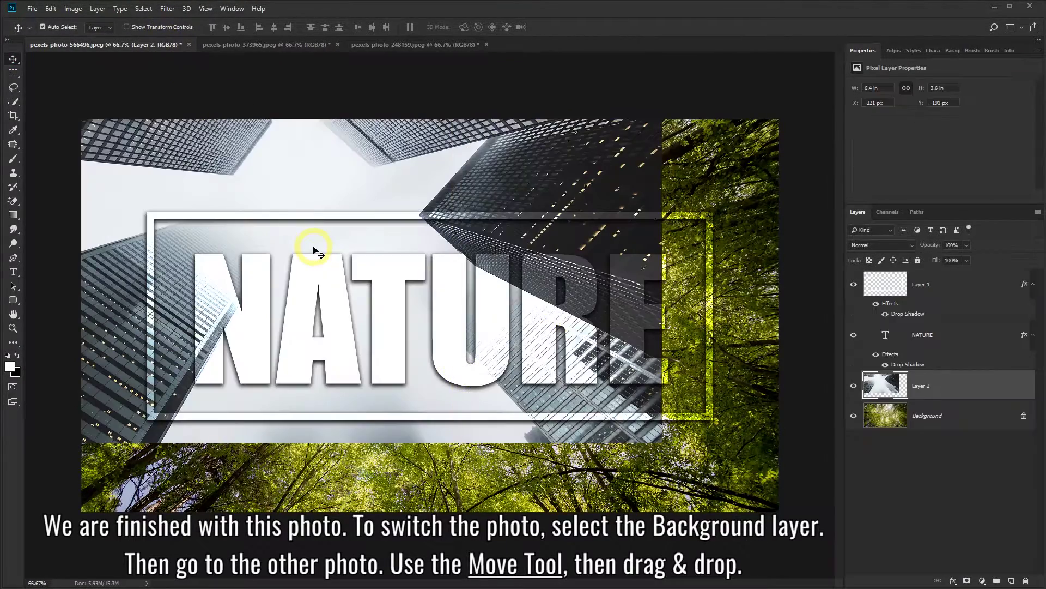
pyautogui.moveTo(328, 196); pyautogui.dragTo(451, 234)
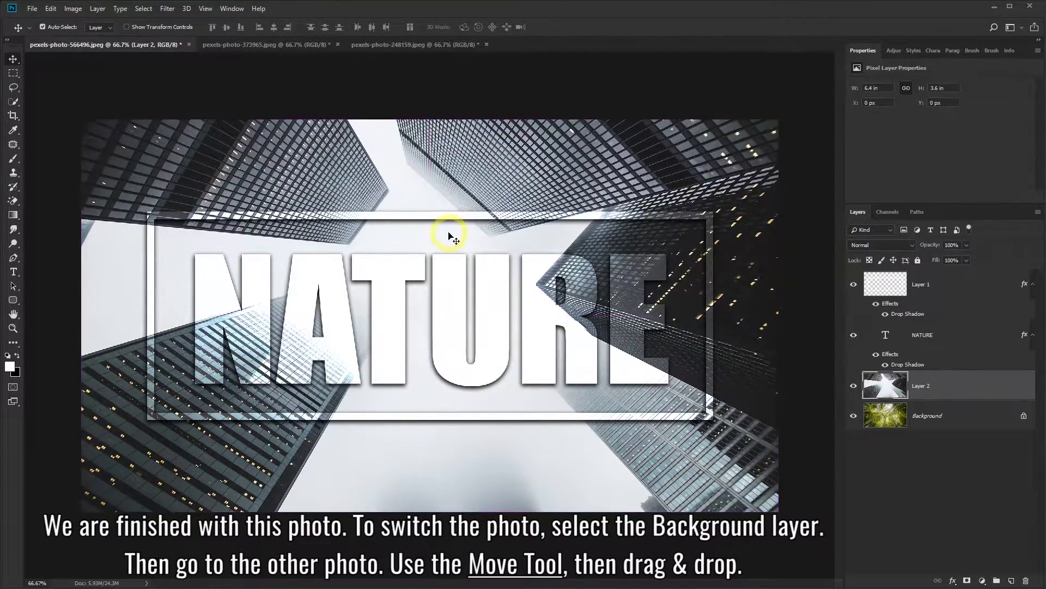
# - Drag the sunset road photo into the forest document and line it up with the canvas
pyautogui.click(384, 48)
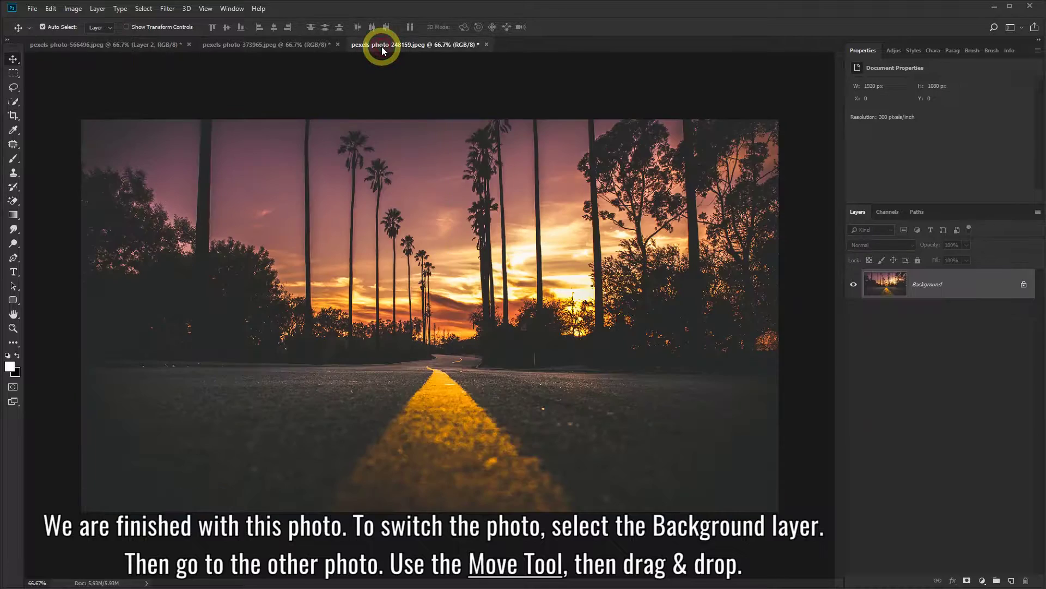
pyautogui.moveTo(362, 176)
pyautogui.mouseDown()
pyautogui.moveTo(203, 104)
pyautogui.moveTo(368, 168)
pyautogui.mouseUp()
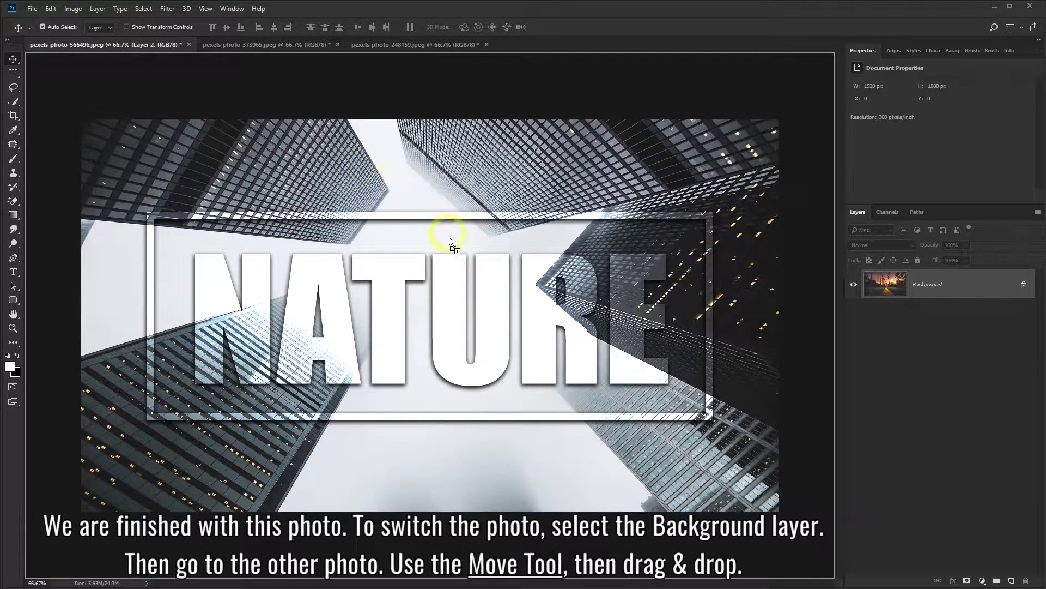
pyautogui.moveTo(451, 240); pyautogui.dragTo(450, 240)
pyautogui.moveTo(476, 193); pyautogui.dragTo(458, 263)
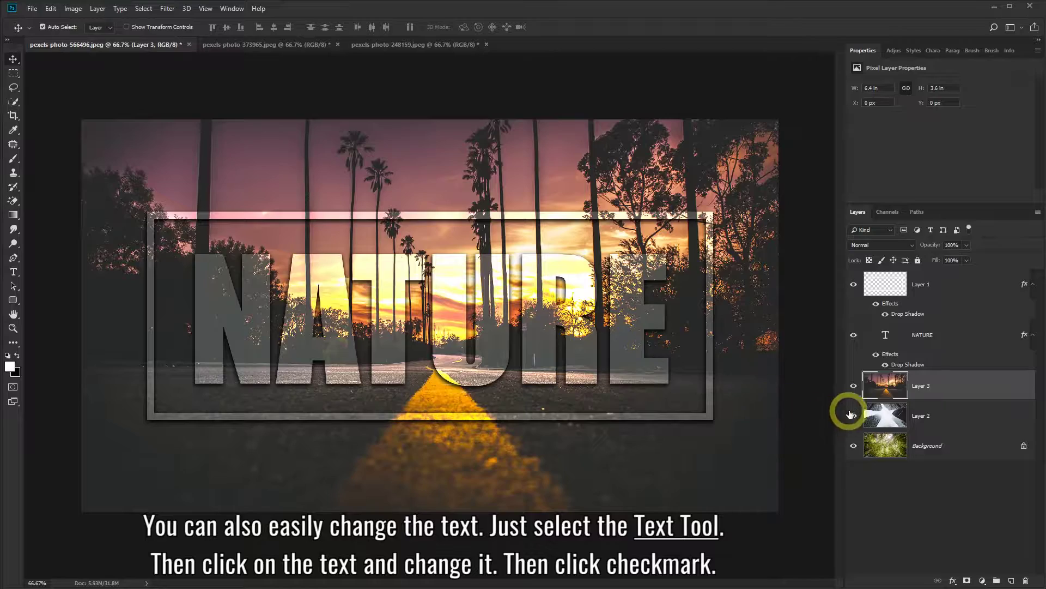
# - Hide the sunset Layer 3 so the foggy skyscraper photo shows
pyautogui.click(854, 386)
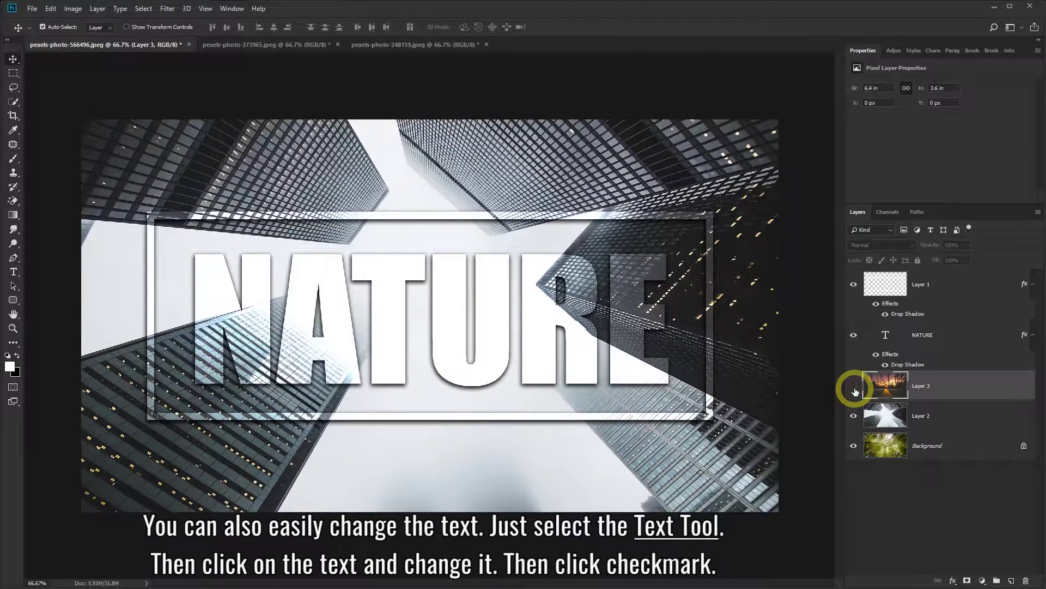
pyautogui.click(854, 416)
pyautogui.click(853, 415)
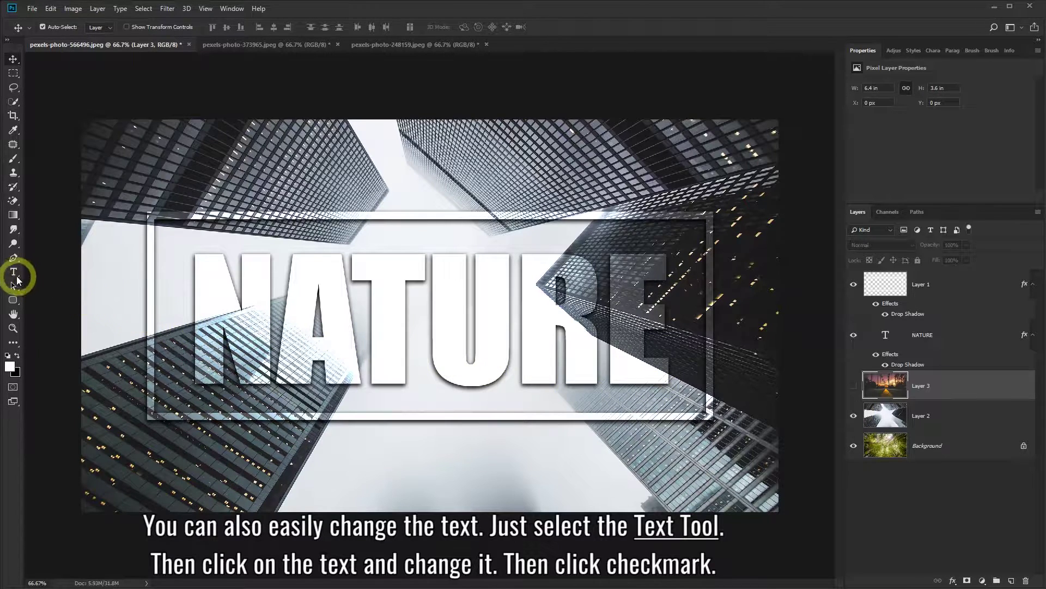
# - Replace the word NATURE with TOWER and commit the text
pyautogui.click(12, 273)
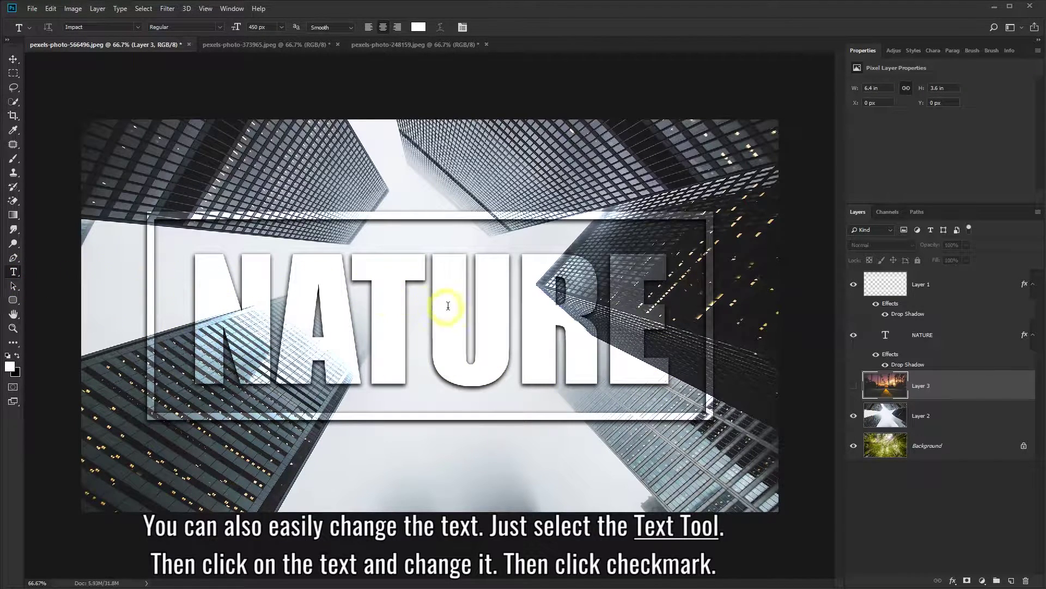
pyautogui.click(472, 307)
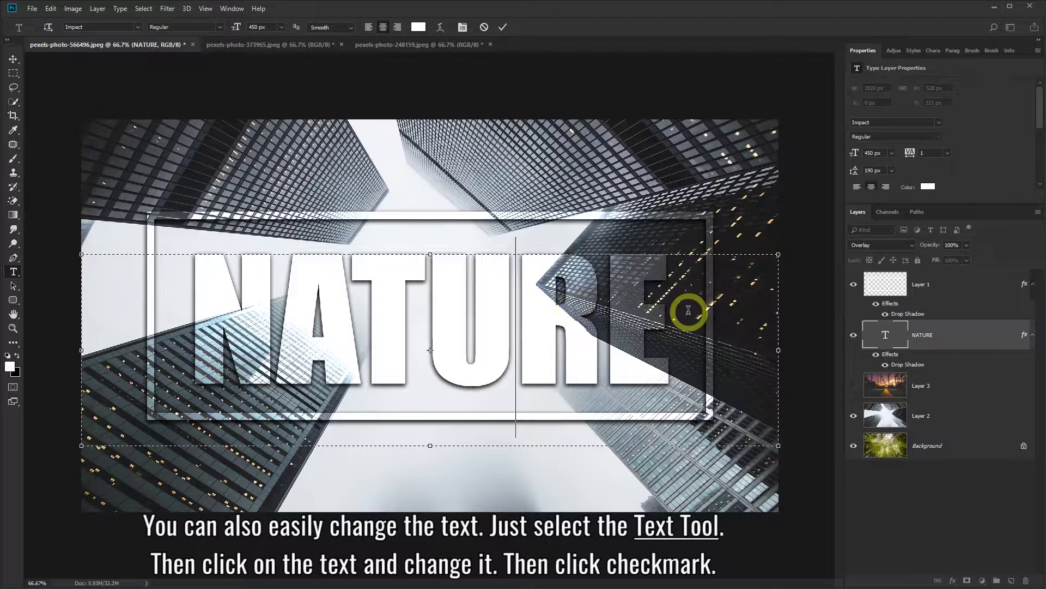
pyautogui.moveTo(688, 303); pyautogui.dragTo(206, 302)
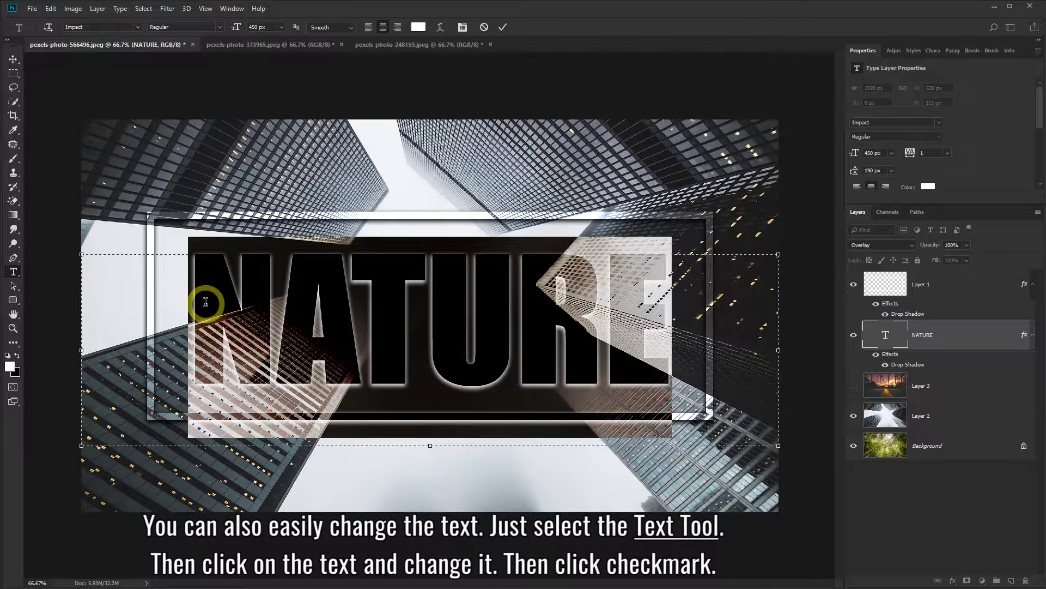
pyautogui.write('TOWER')
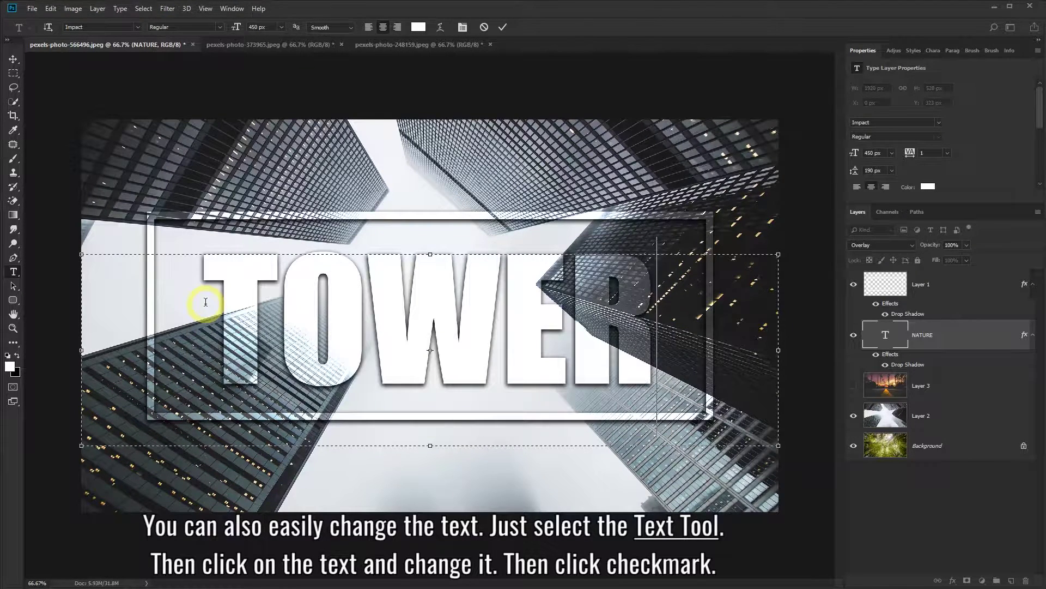
pyautogui.click(502, 27)
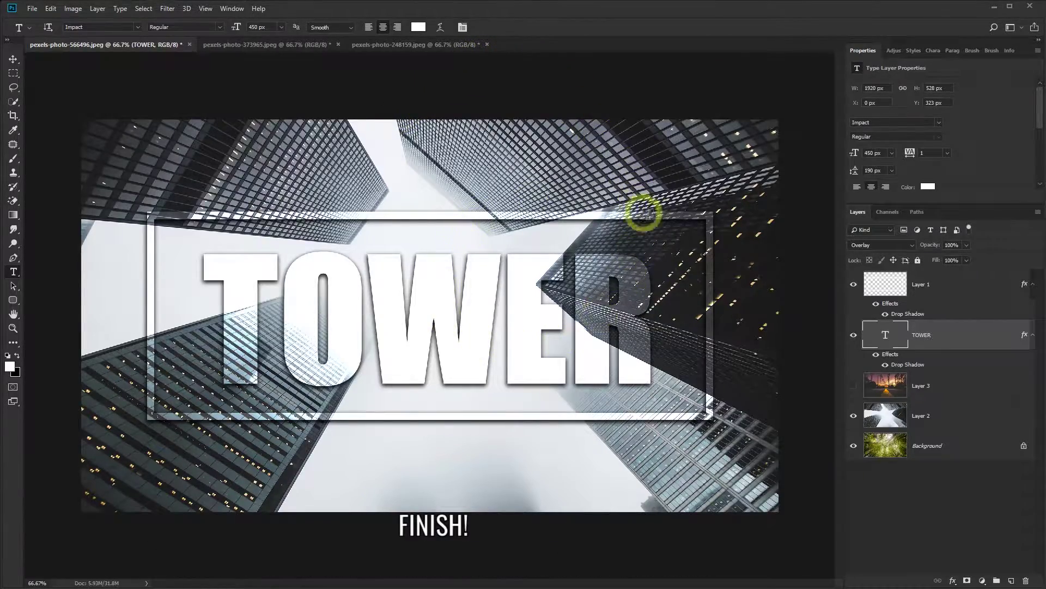